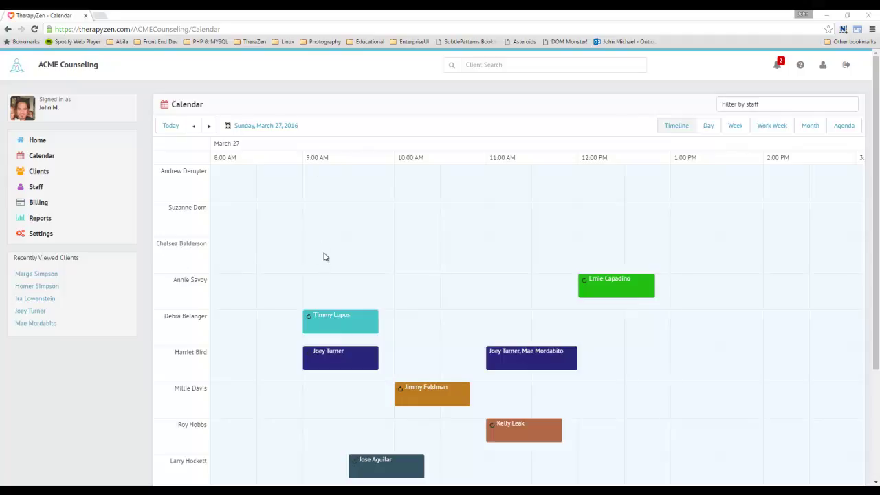
- Start a new appointment for March 27, 9:00 AM in the third staff member's row and add both of that therapist's listed clients
double_click(325, 257)
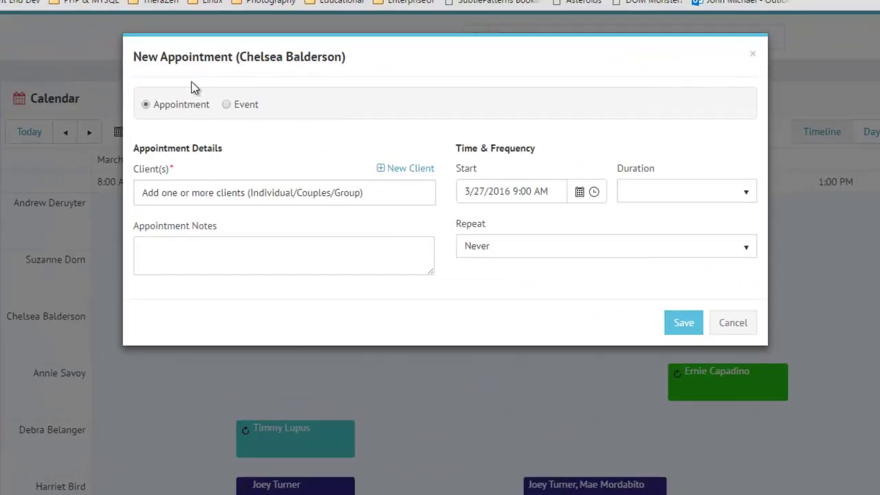
left_click(312, 193)
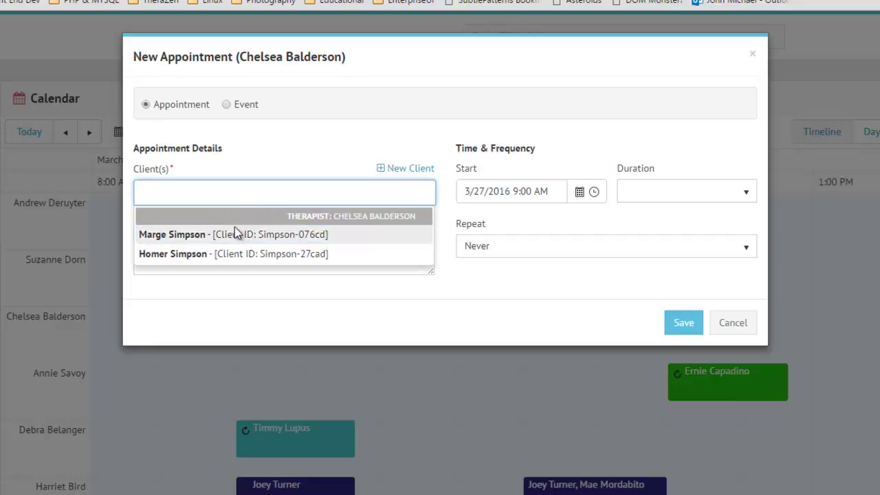
left_click(201, 237)
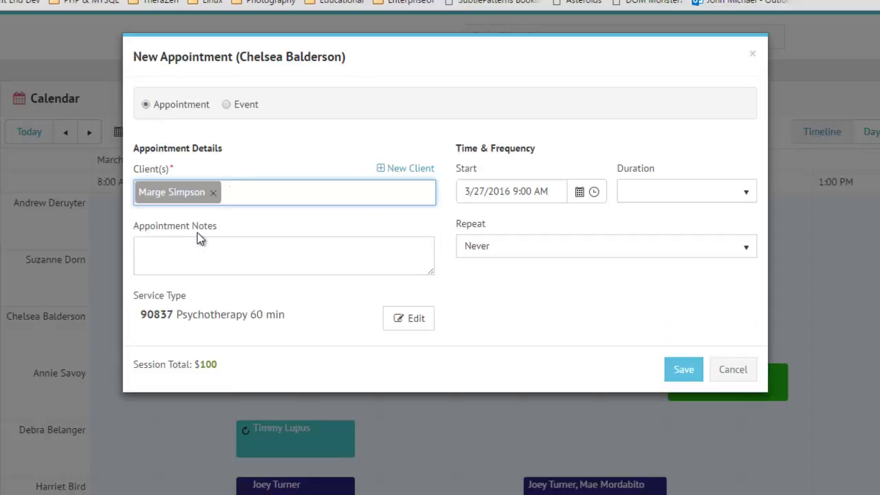
left_click(286, 192)
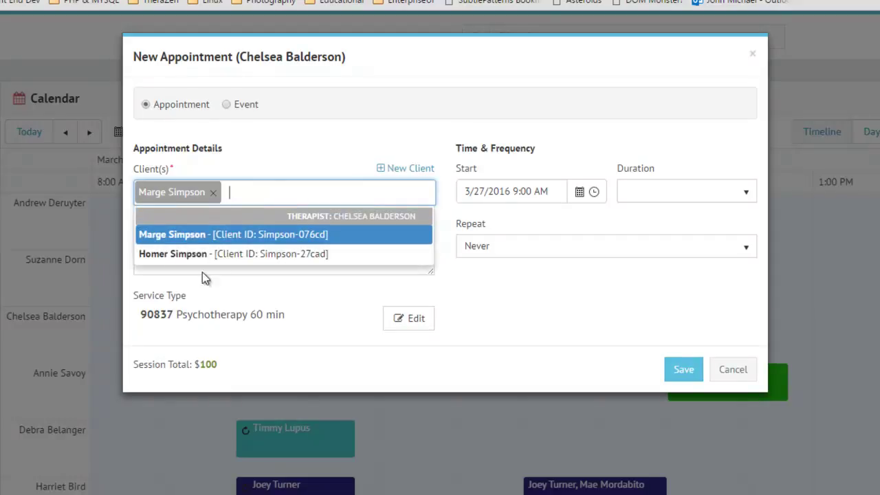
left_click(184, 255)
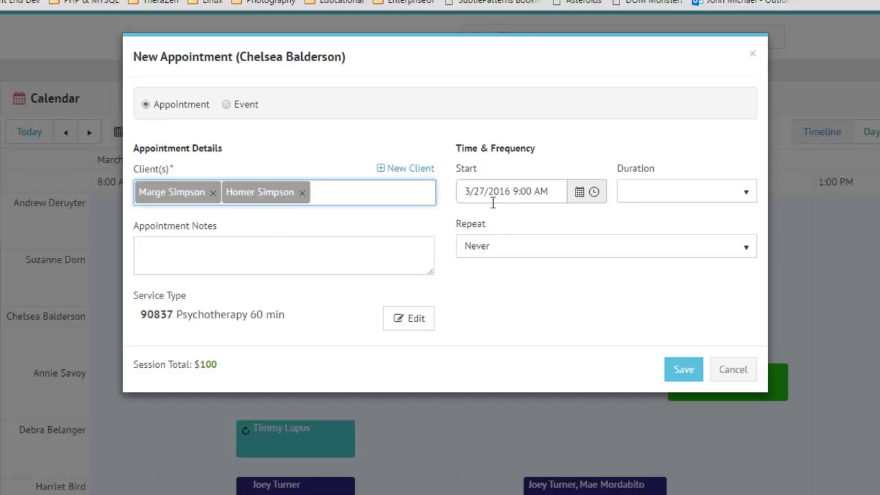
- Set the appointment duration to 60 minutes and enter the note "Their first couples counseling session"
left_click(706, 198)
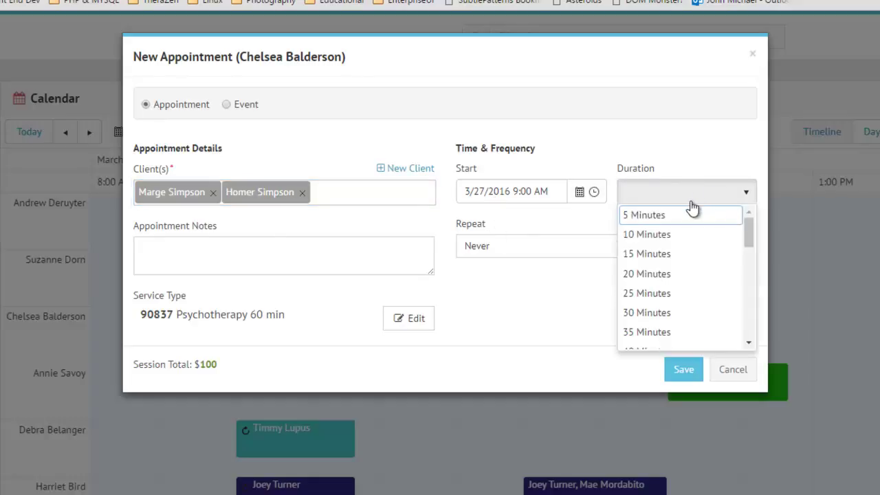
left_click_drag(749, 237, 744, 266)
left_click(687, 326)
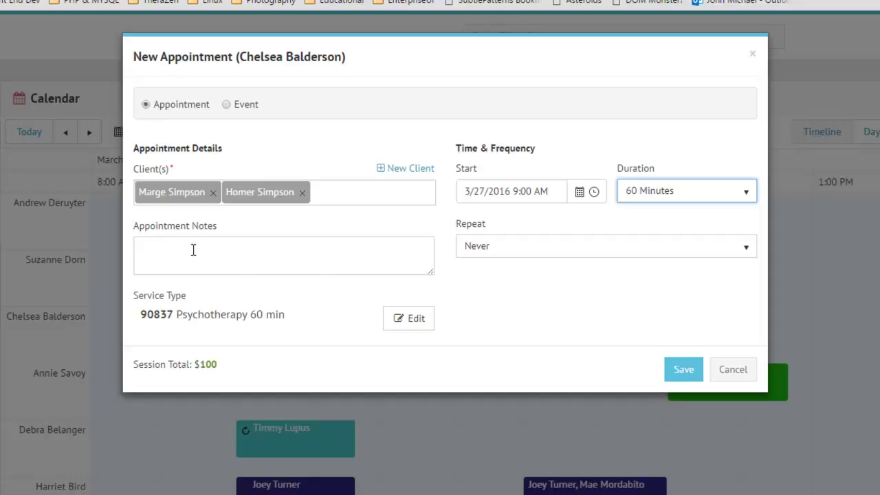
left_click(234, 256)
type("Th")
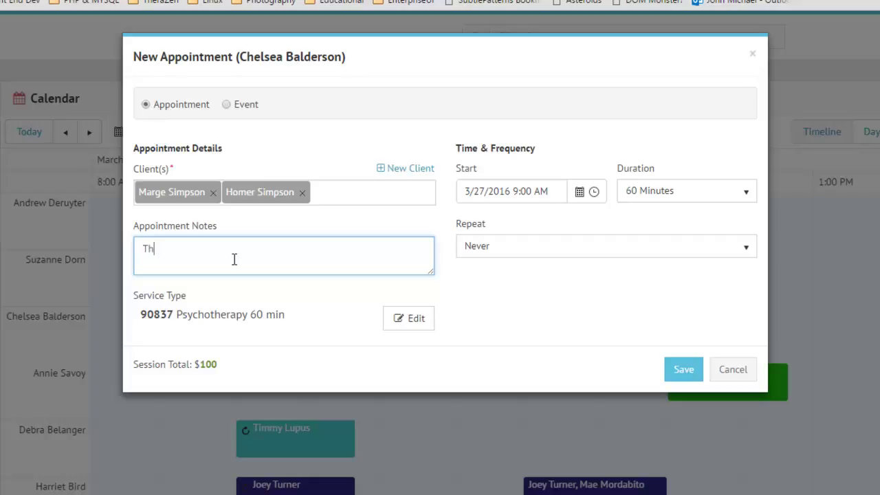
type("eir first couples counse")
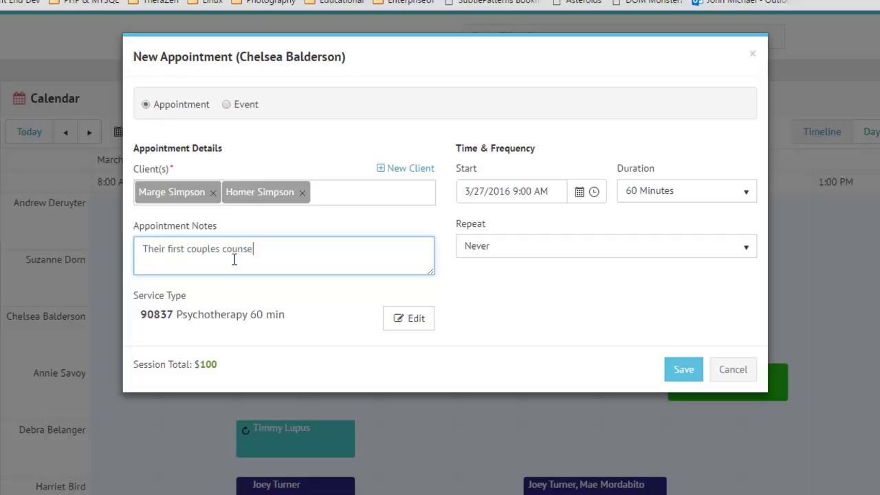
type("ling session")
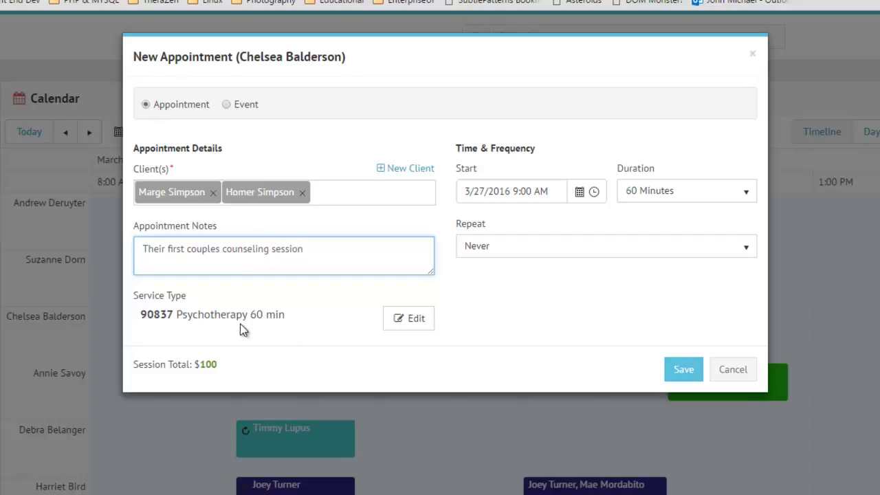
- Edit the service type, choose 90837 Psychotherapy 60 min, and save the appointment
left_click(417, 323)
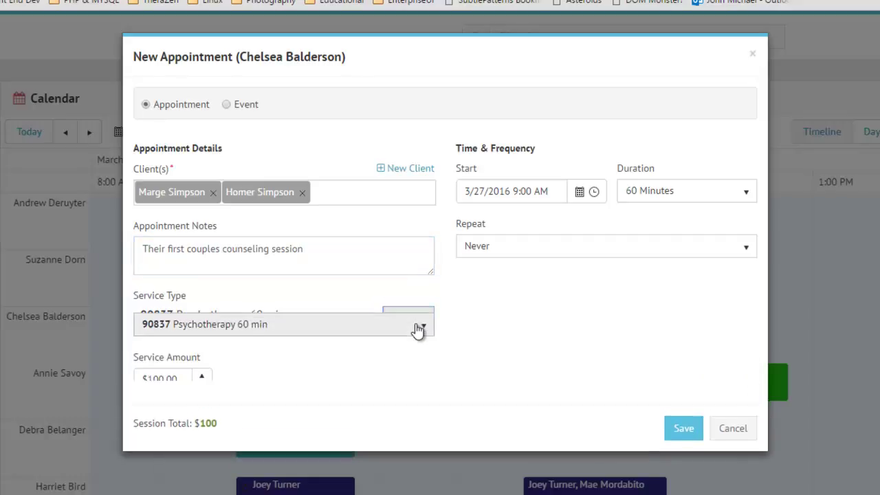
left_click(421, 325)
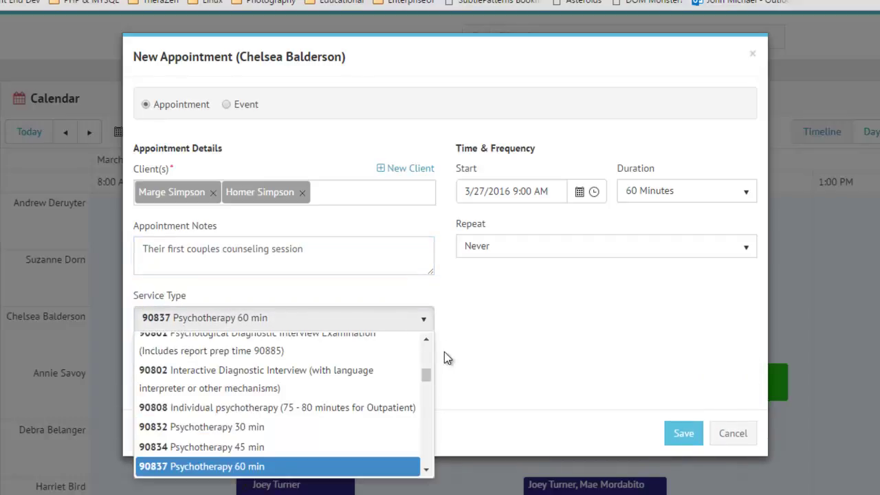
left_click(247, 467)
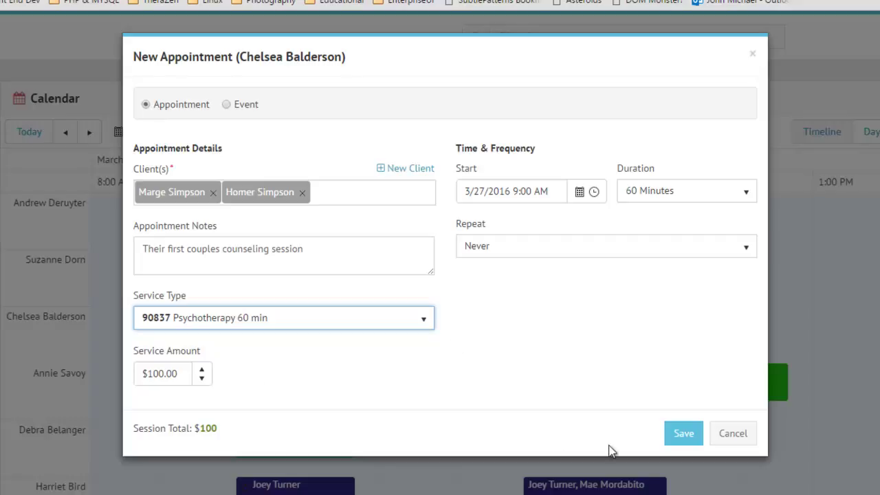
left_click(684, 434)
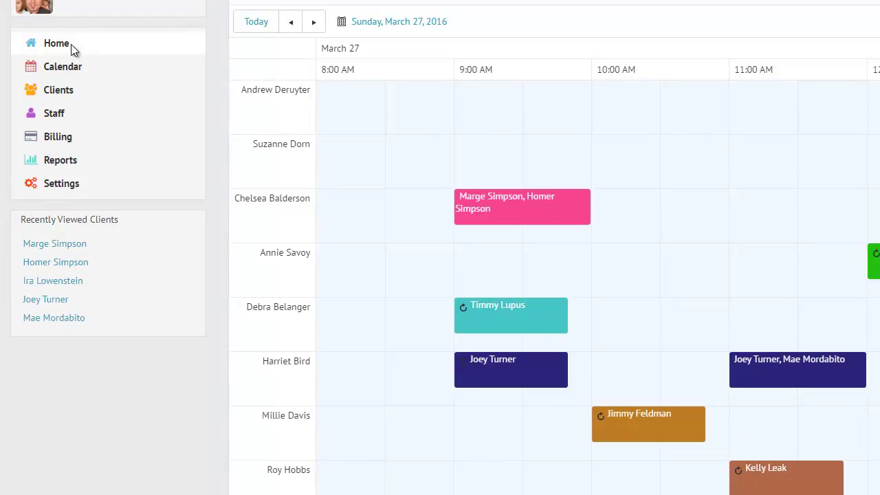
- Check in the couple's 9:00-10:00 AM appointment from the home page with the status Kept
left_click(70, 44)
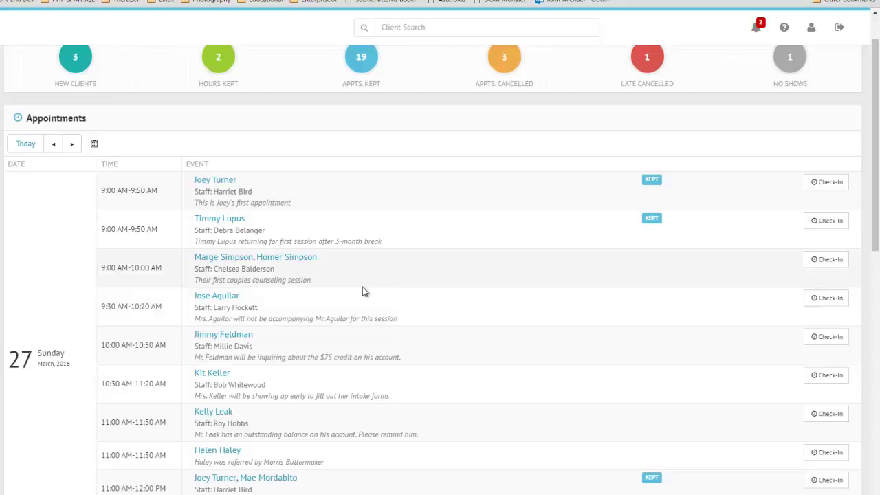
left_click(826, 260)
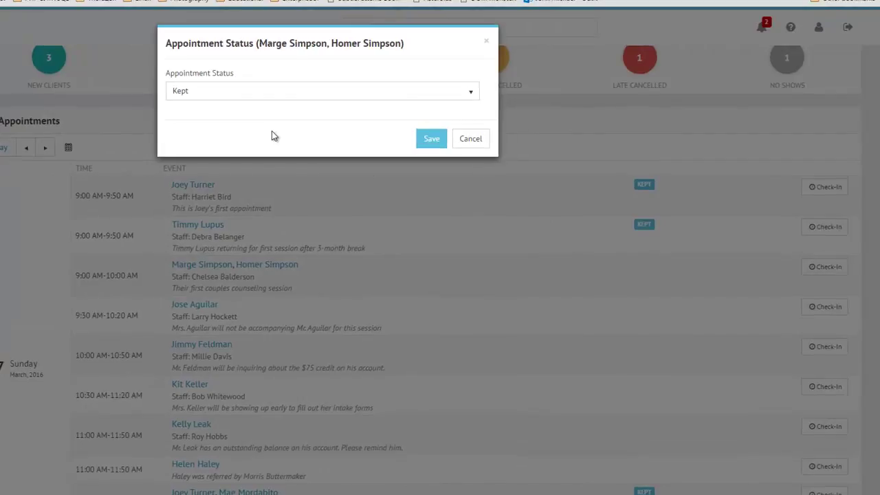
left_click(429, 145)
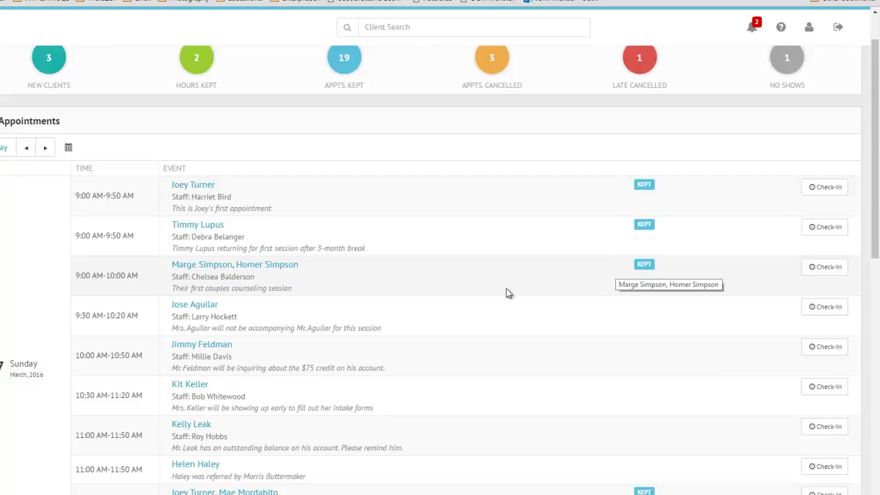
- Open the profile of the couple's second-named client and view the uninvoiced session in a new ledger invoice
left_click(284, 268)
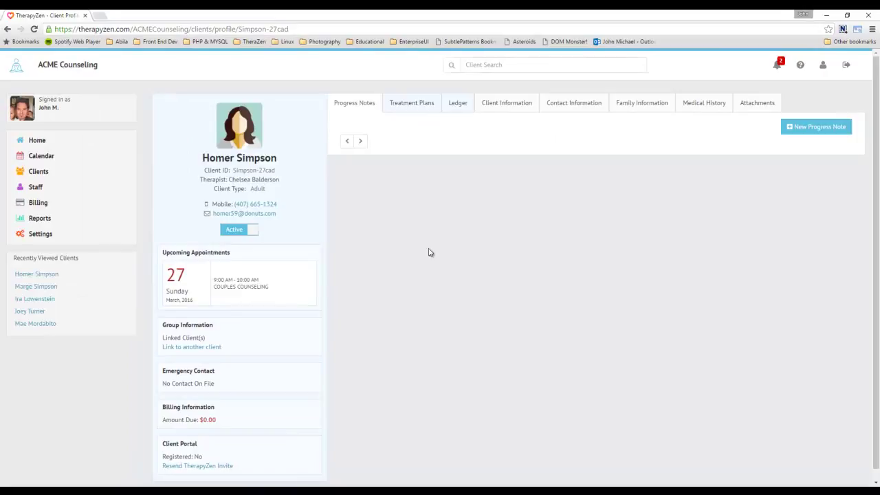
left_click(458, 104)
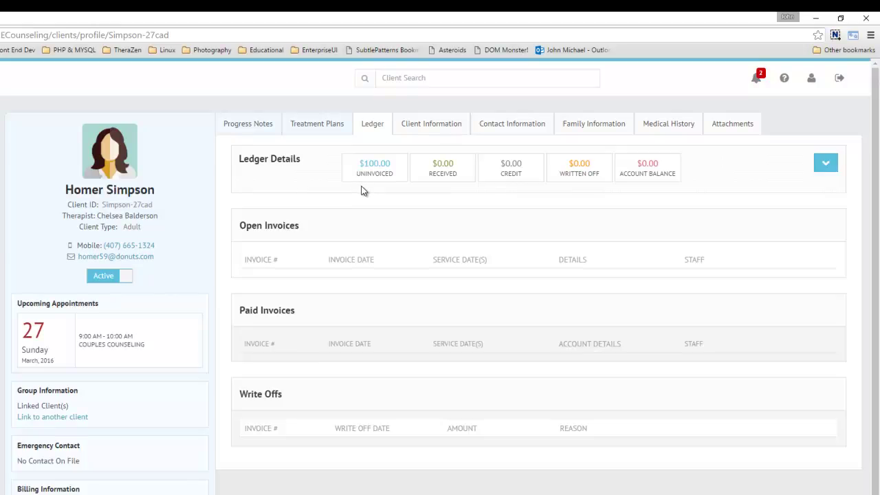
left_click(824, 165)
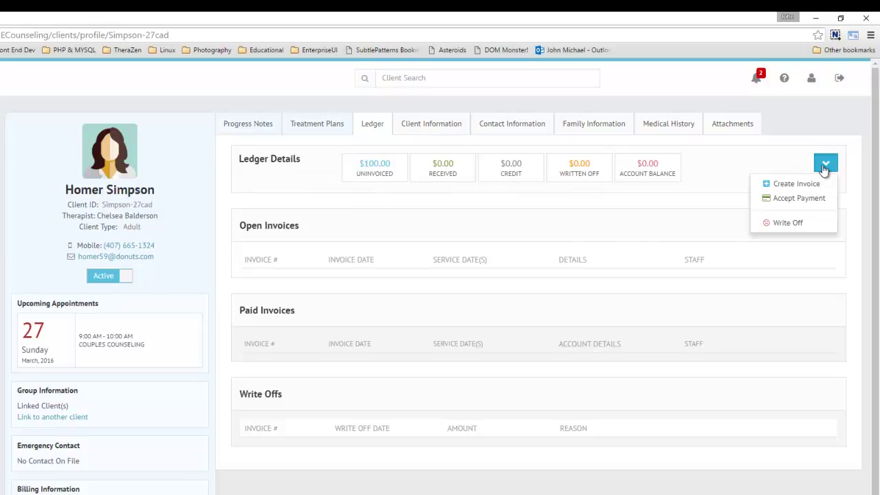
left_click(798, 183)
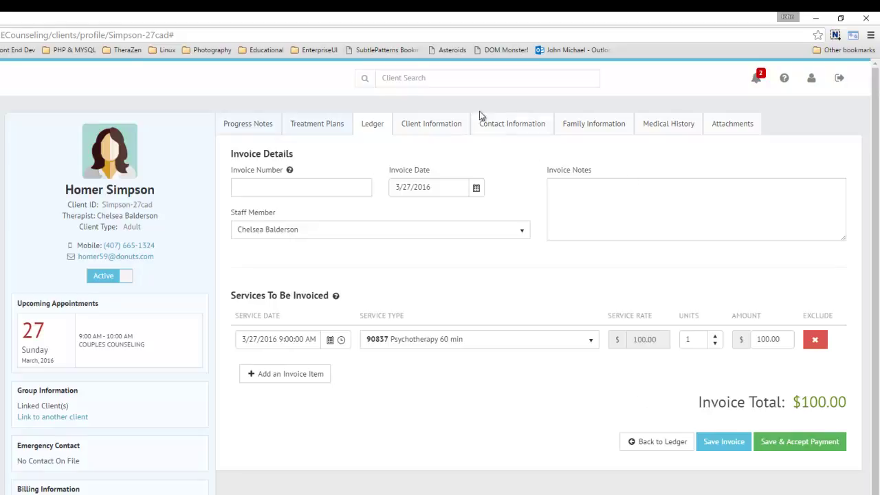
- Search for the couple's other client by first name and open that client's profile
left_click(451, 83)
type("marger")
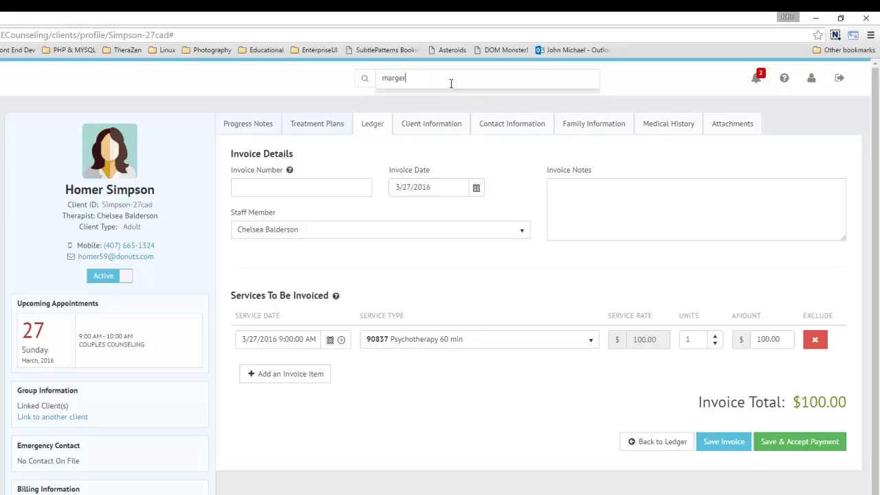
key("BackSpace")
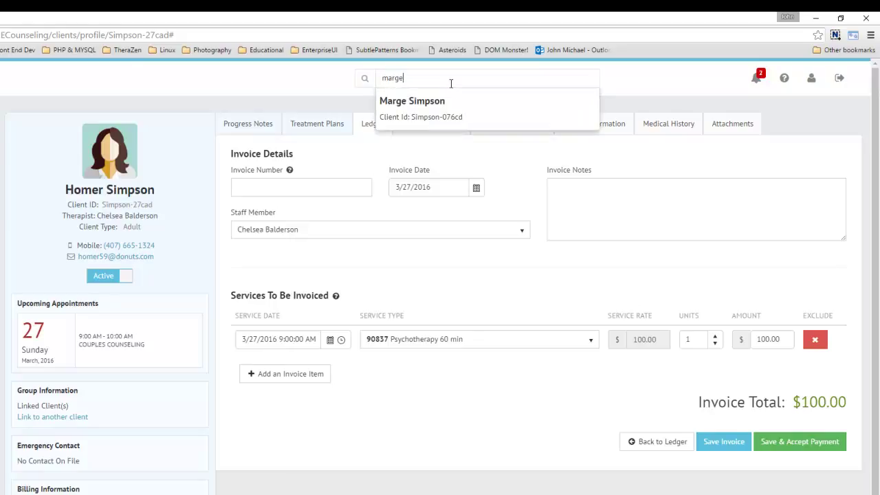
left_click(421, 101)
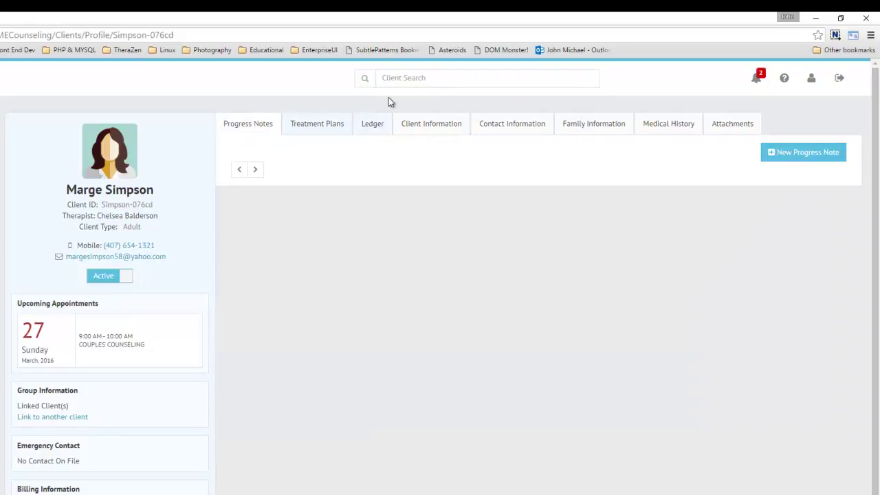
- Create and save a $100.00 ledger invoice for this client's 3/27/2016 Psychotherapy 60 min session
left_click(371, 129)
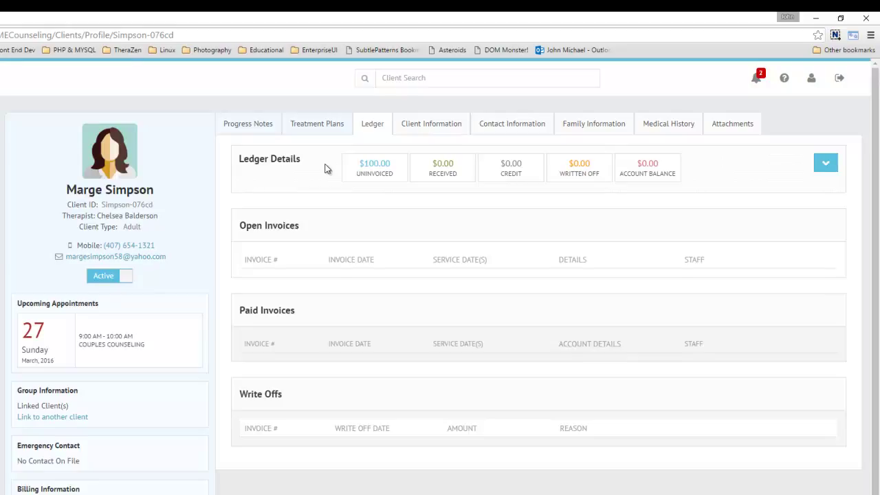
left_click(825, 166)
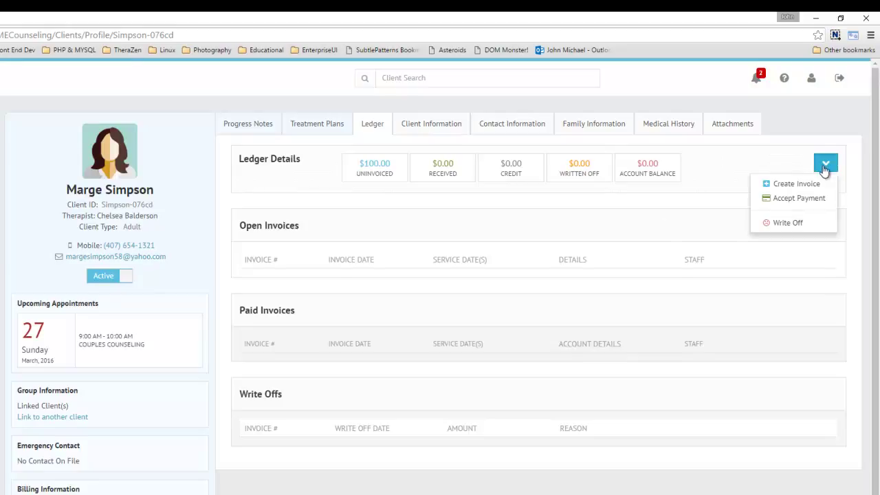
left_click(794, 184)
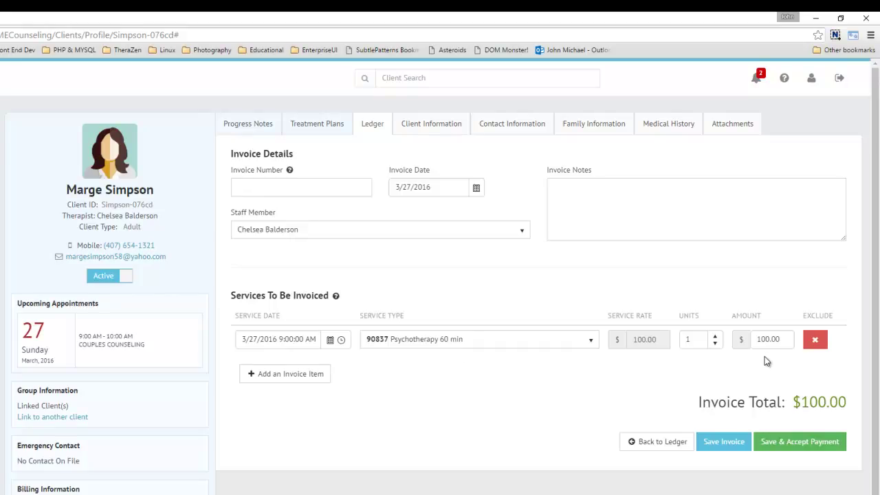
left_click(722, 446)
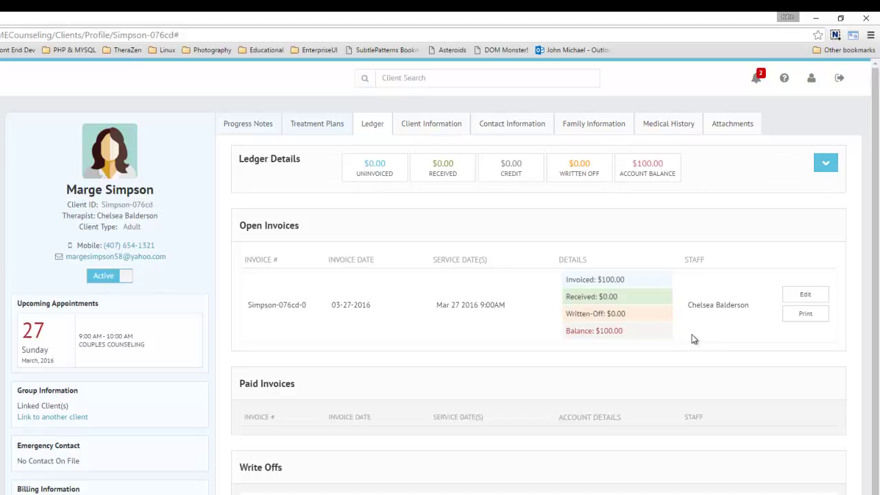
- Accept a $100.00 Credit/Debit Card payment dated 3/27/2016 for the open invoice and save it
left_click(824, 167)
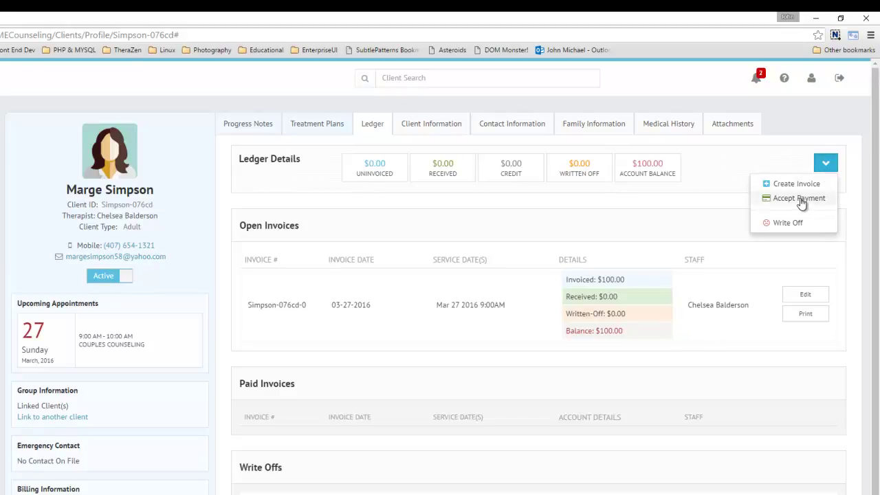
left_click(798, 200)
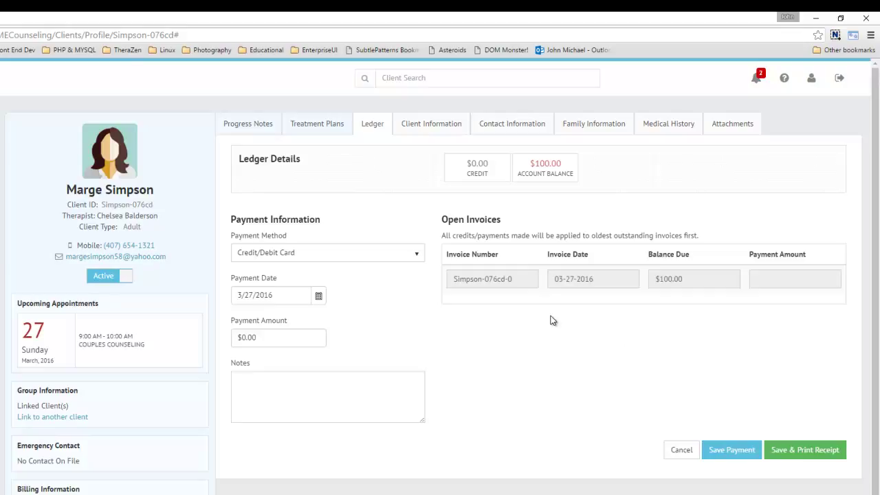
left_click(271, 336)
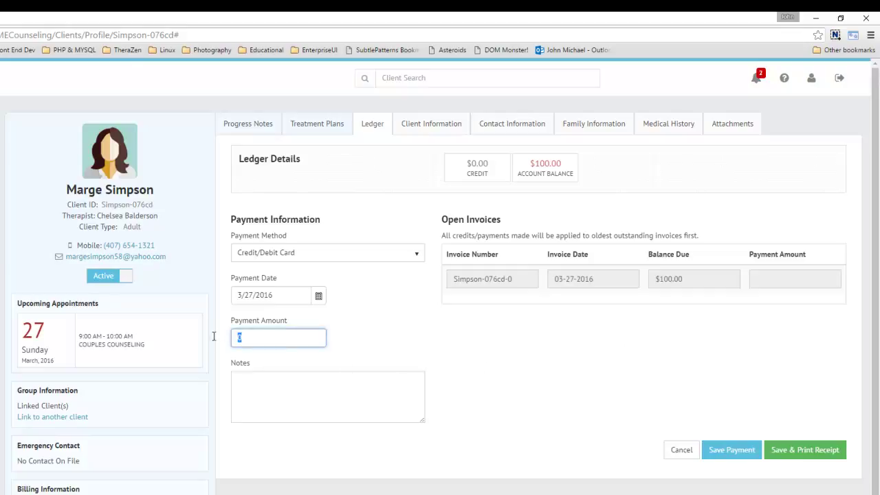
type("100.00")
left_click(731, 450)
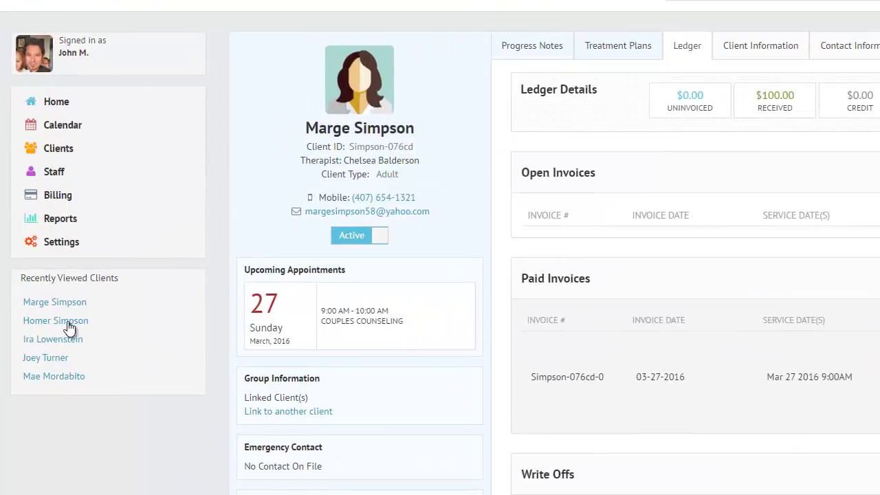
- Return to the partner's profile and examine the ledger and a new invoice for any services still to invoice
left_click(67, 321)
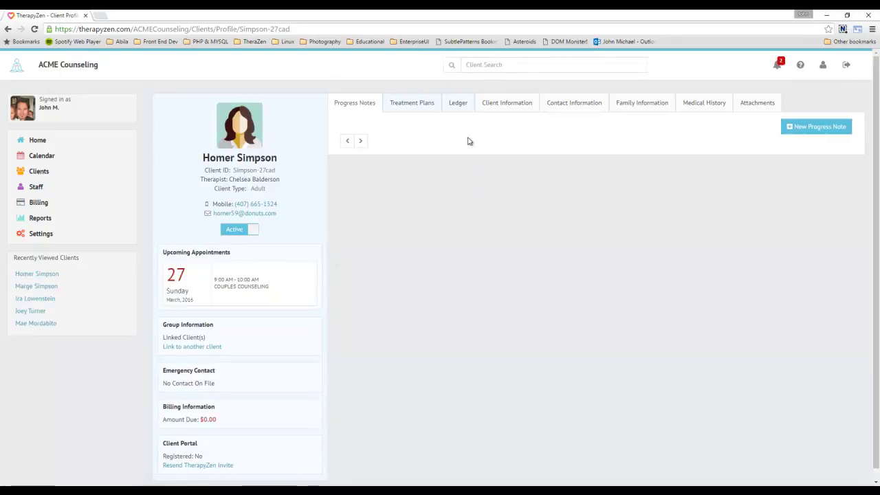
left_click(455, 104)
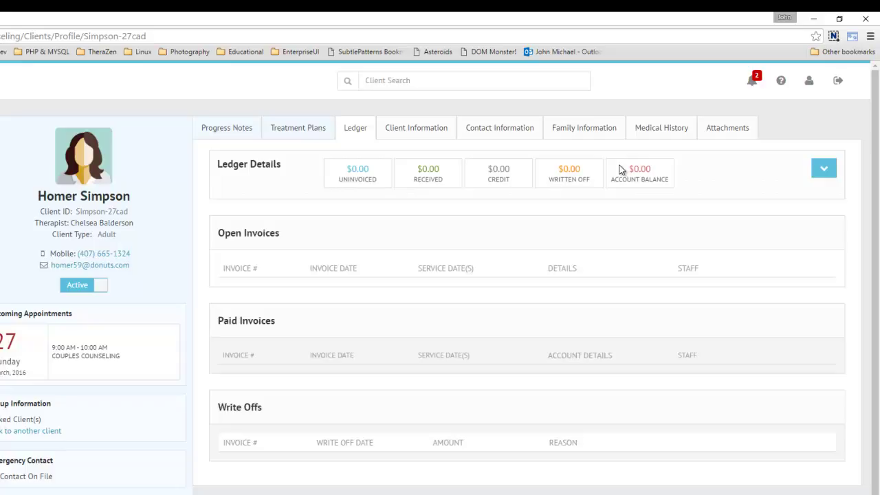
left_click(821, 173)
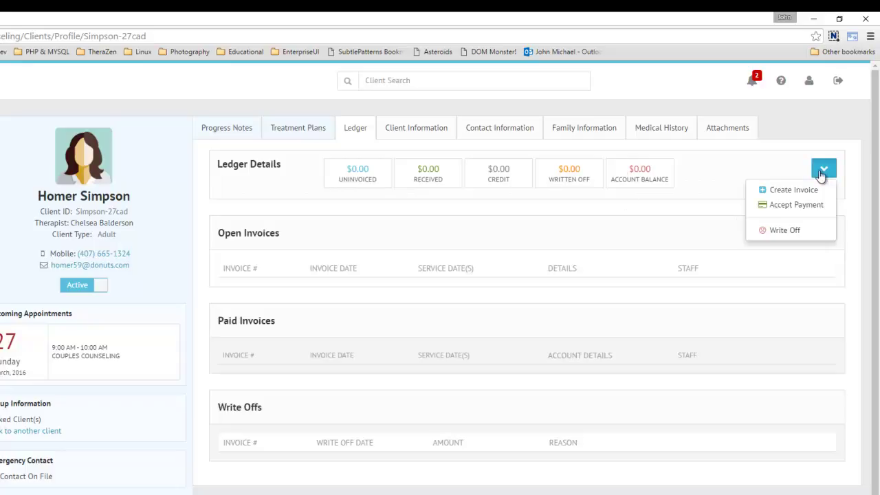
left_click(811, 190)
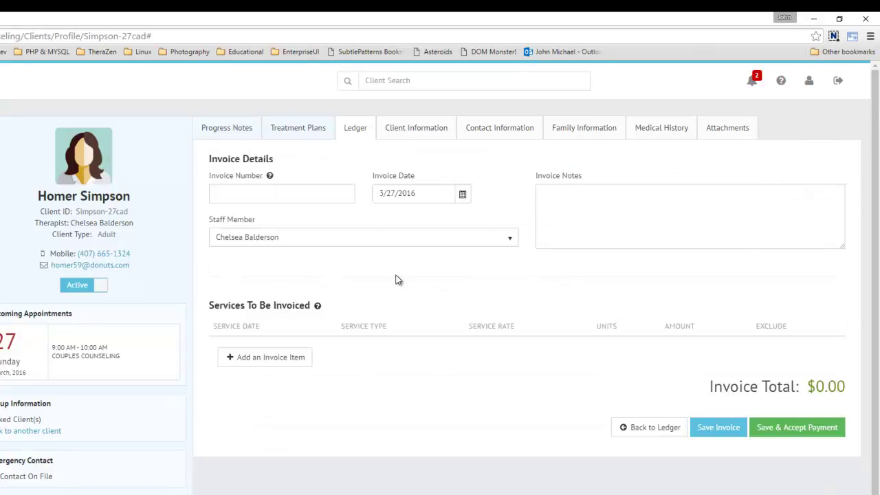